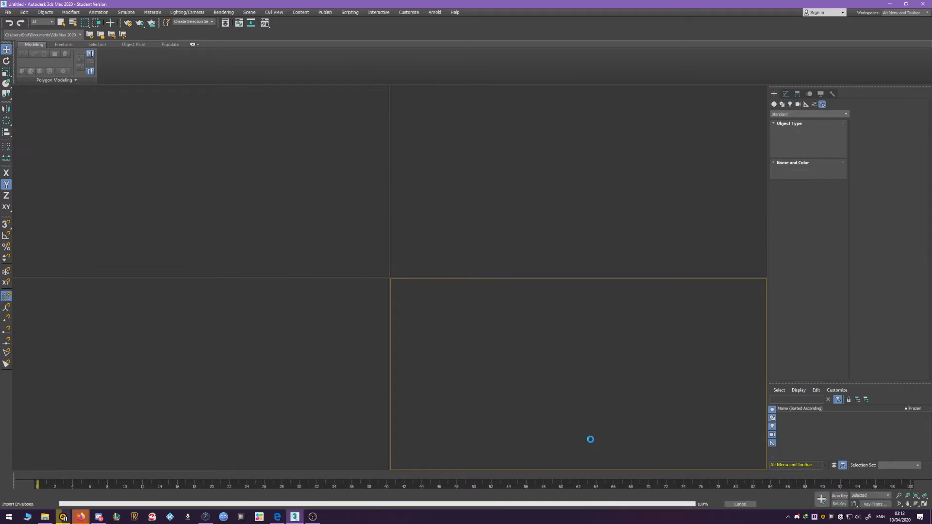
- Move the LowPoly character to the world origin by setting its absolute X, Y and Z position to 0
left_click(581, 468)
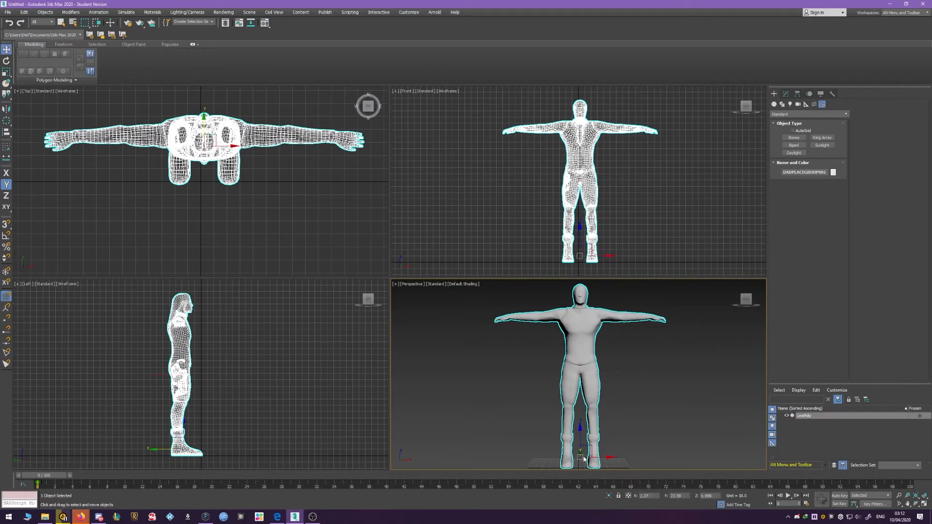
middle_click_drag(581, 467, 581, 445)
right_click(578, 431)
left_click(637, 441)
double_click(438, 243)
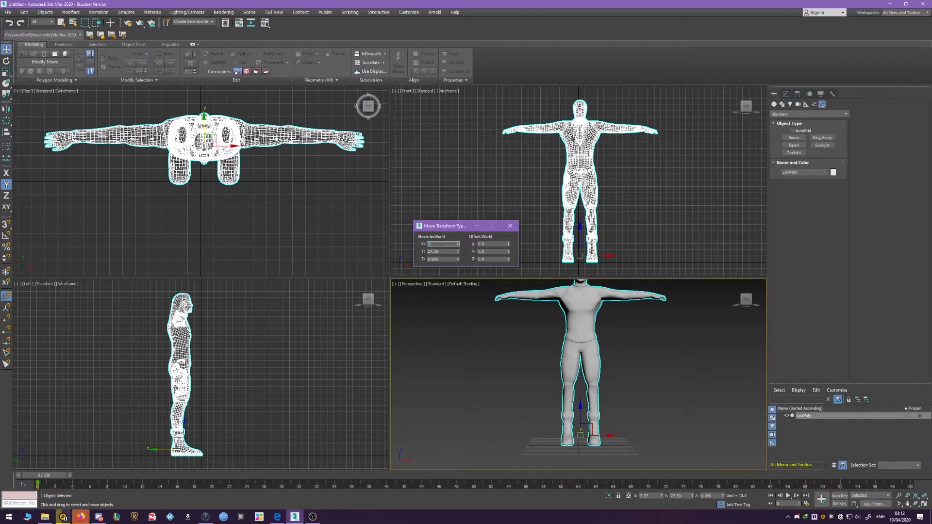
type("0")
double_click(438, 251)
type("0")
double_click(438, 258)
type("0")
key("Return")
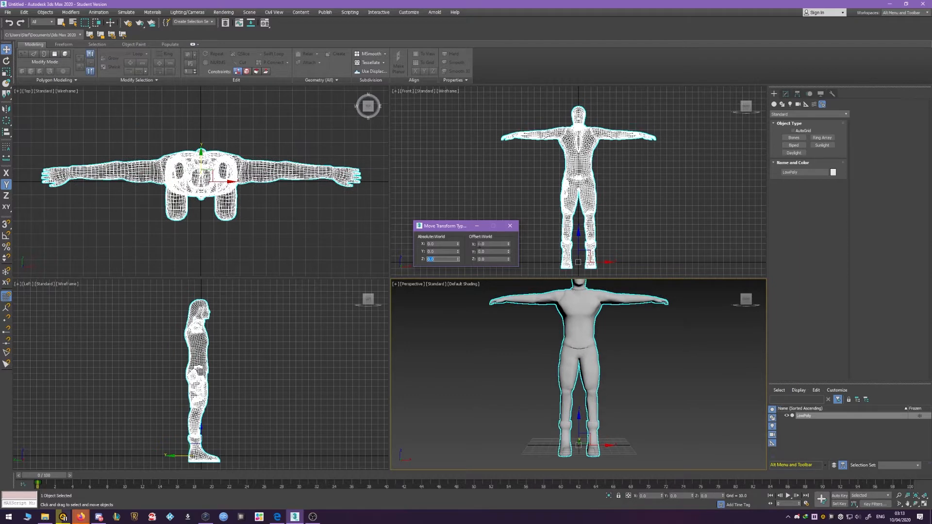
left_click(510, 226)
- Raise the character to about 10 units in Z so its soles rest on the ground line in the front view
scroll(575, 269, "up", 8)
left_click_drag(599, 209, 596, 172)
scroll(610, 212, "up", 3)
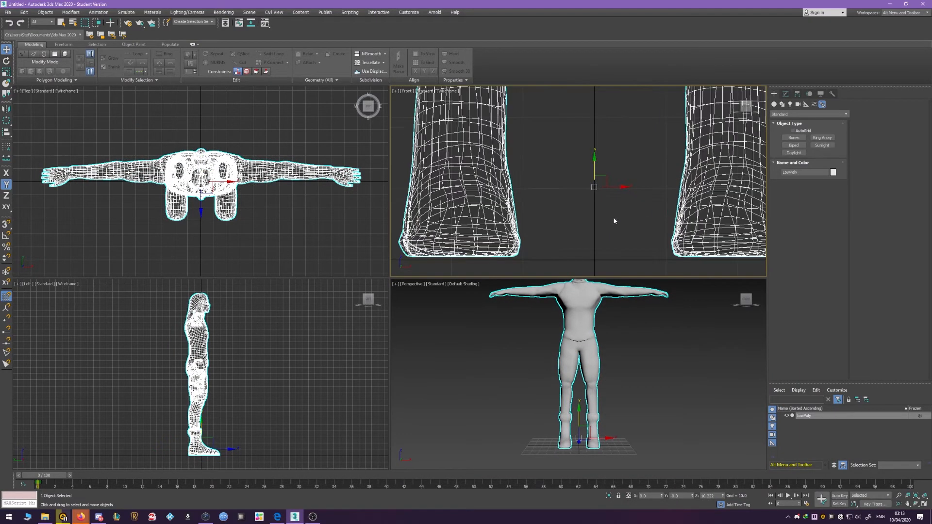
scroll(616, 363, "down", 2)
left_click(618, 363)
middle_click_drag(586, 374, 579, 379)
scroll(578, 377, "up", 2)
scroll(584, 354, "down", 2)
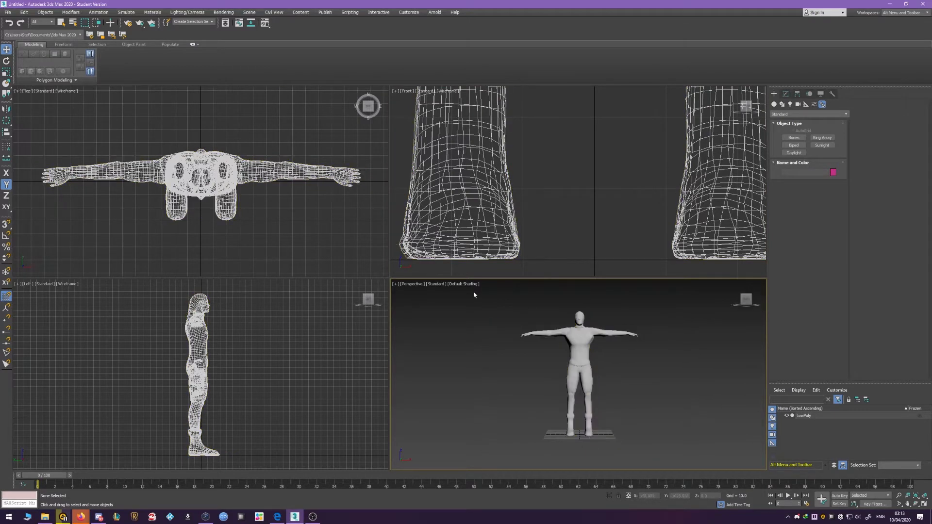
- Load the Character_Base_Color bitmap as the first material's diffuse map, apply it to the character and show it shaded in the viewport
key("m")
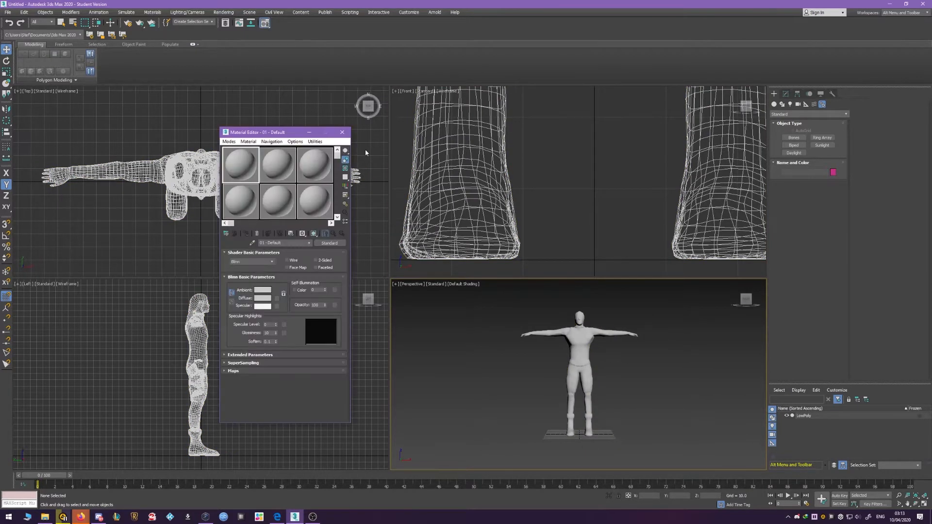
left_click(276, 298)
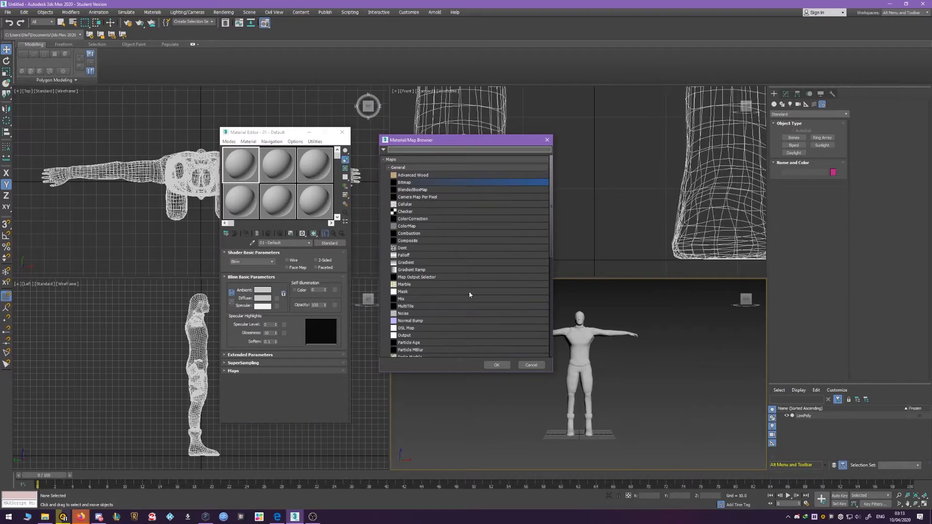
left_click(496, 364)
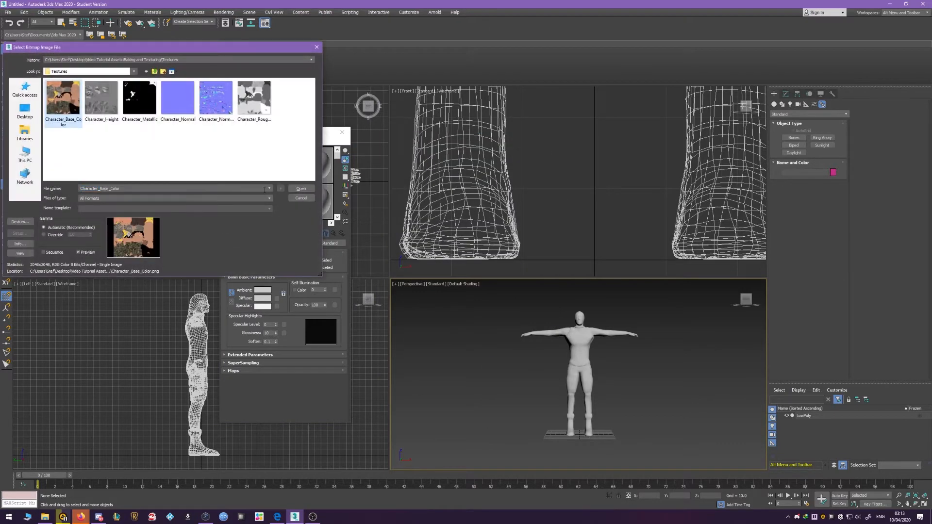
left_click(301, 188)
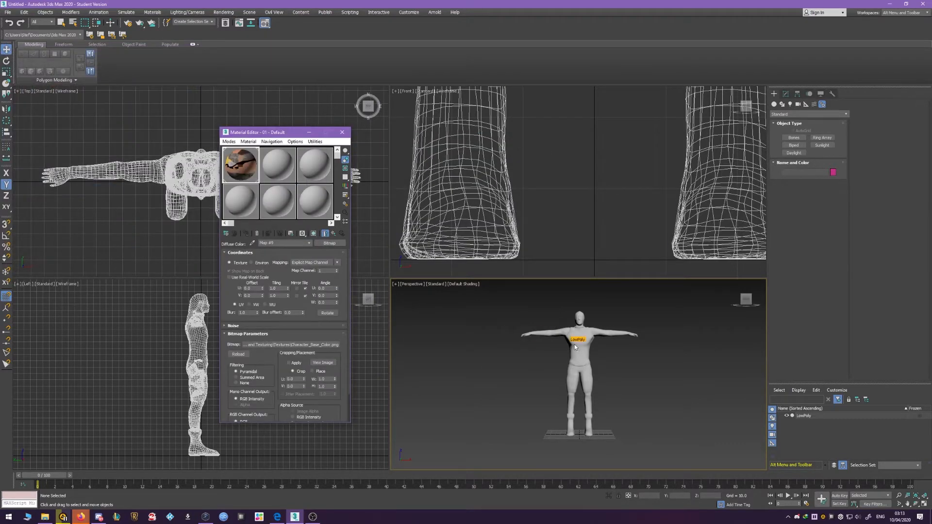
left_click(314, 234)
left_click(343, 136)
- Create a biped inside the character, drawn from between the feet up to the head, about 257 units tall
scroll(590, 319, "up", 4)
middle_click_drag(587, 342, 579, 312)
scroll(577, 313, "down", 2)
left_click(575, 330)
left_click(773, 105)
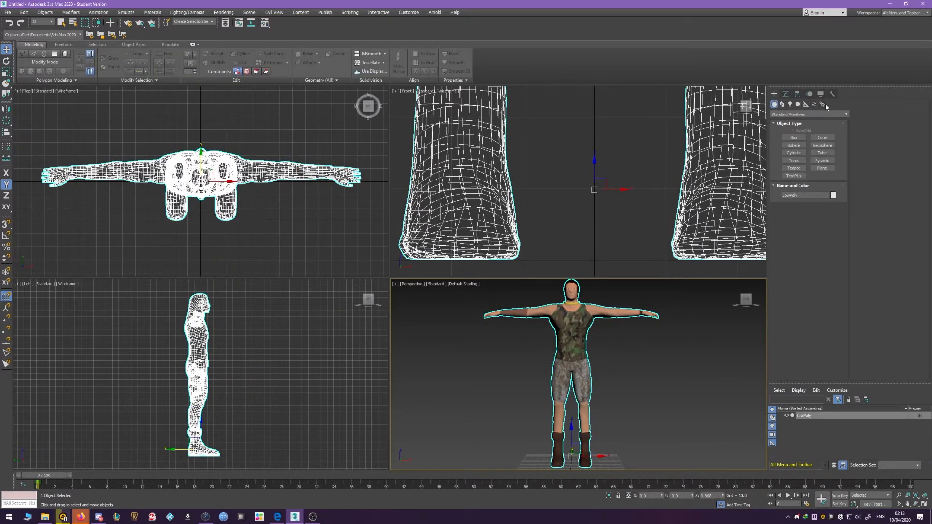
left_click(822, 105)
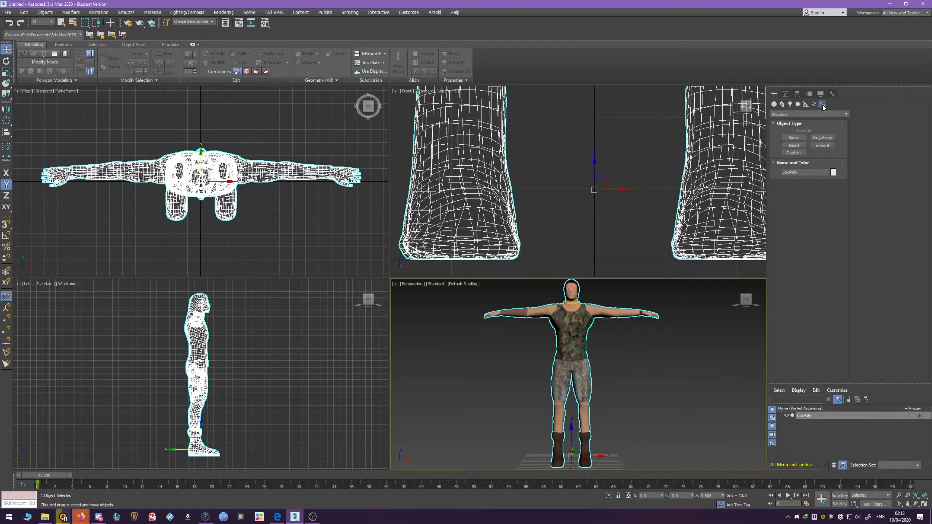
left_click(794, 145)
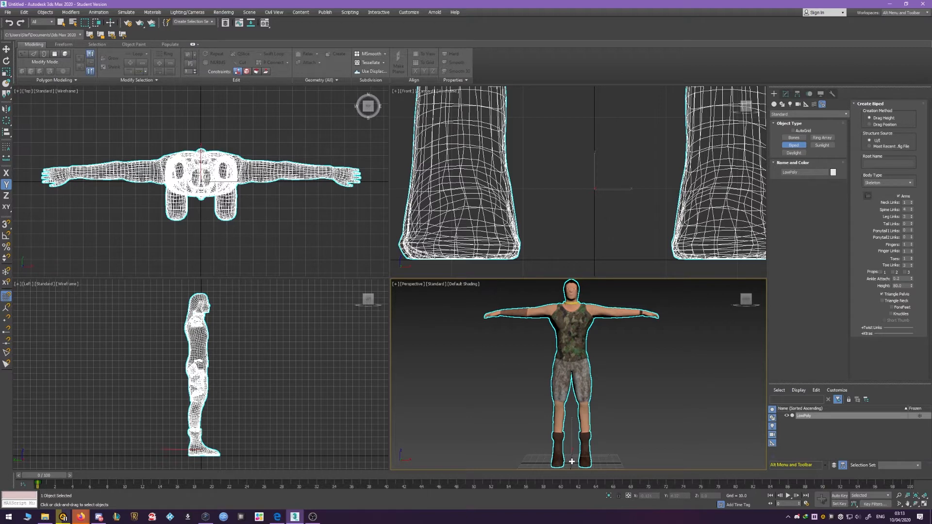
left_click_drag(571, 461, 579, 280)
- Turn on Figure Mode for the biped
scroll(600, 195, "down", 5)
scroll(601, 202, "down", 3)
scroll(595, 150, "up", 5)
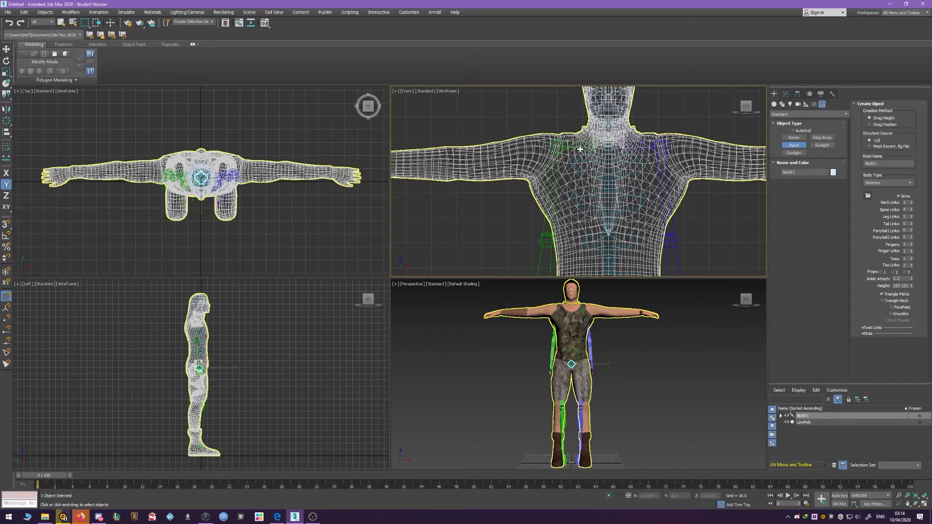
scroll(561, 149, "down", 5)
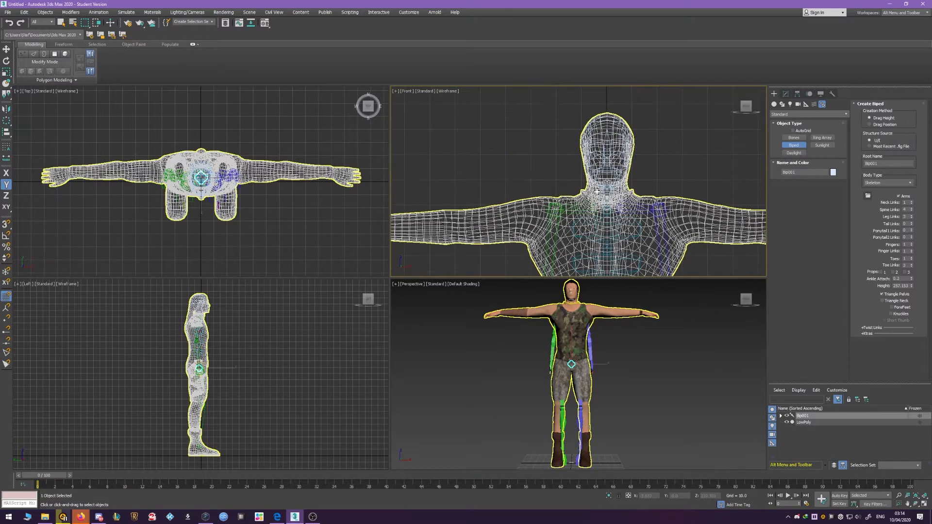
scroll(628, 181, "down", 4)
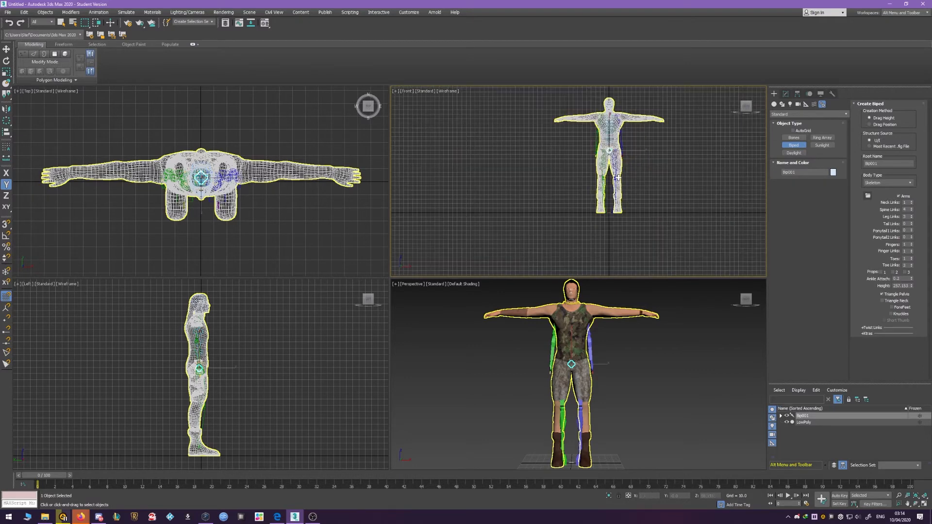
scroll(612, 217, "up", 4)
scroll(640, 291, "up", 4)
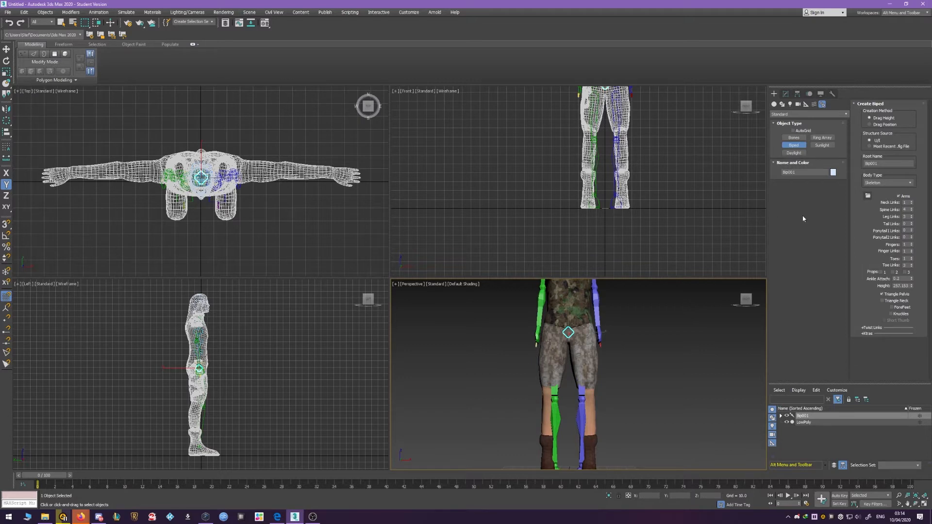
left_click(820, 94)
left_click(809, 94)
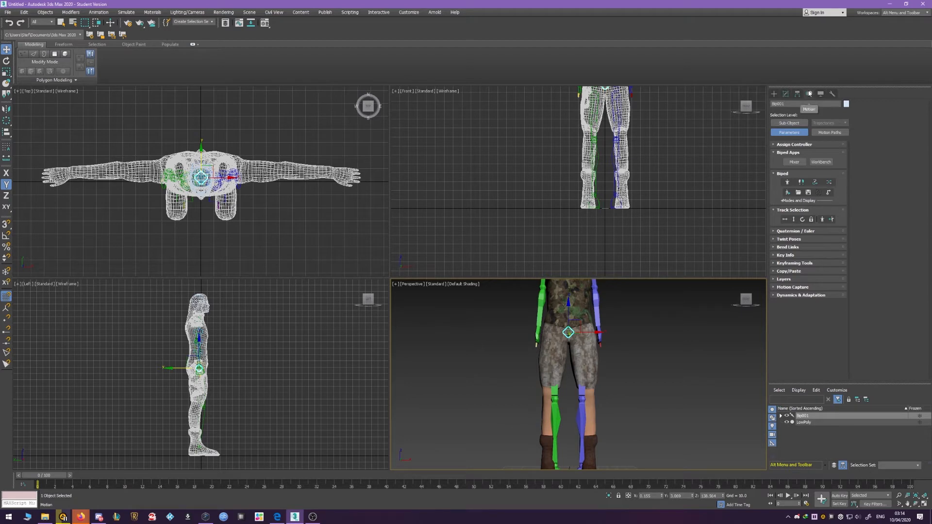
left_click(787, 183)
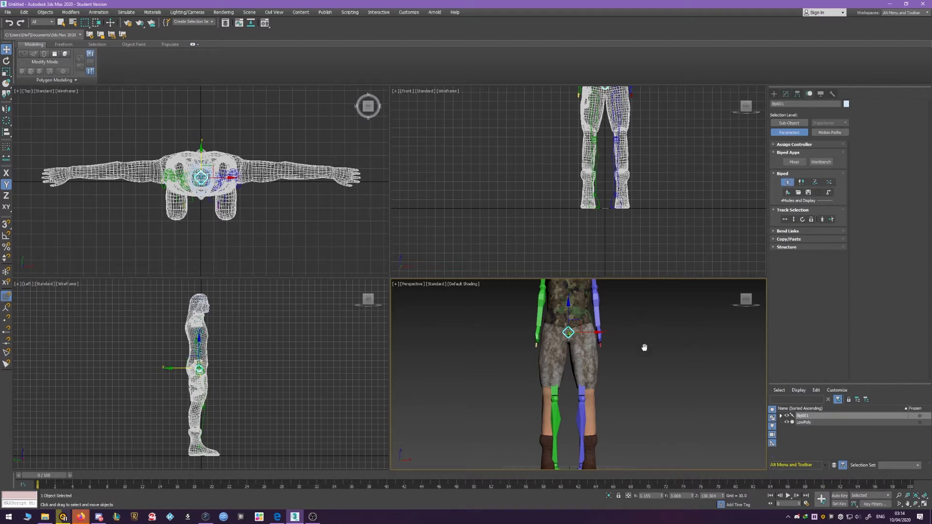
- Rotate the biped's left upper arm outward until it lies along the character's outstretched left arm
scroll(646, 347, "down", 2)
middle_click_drag(645, 347, 634, 358)
scroll(612, 332, "up", 2)
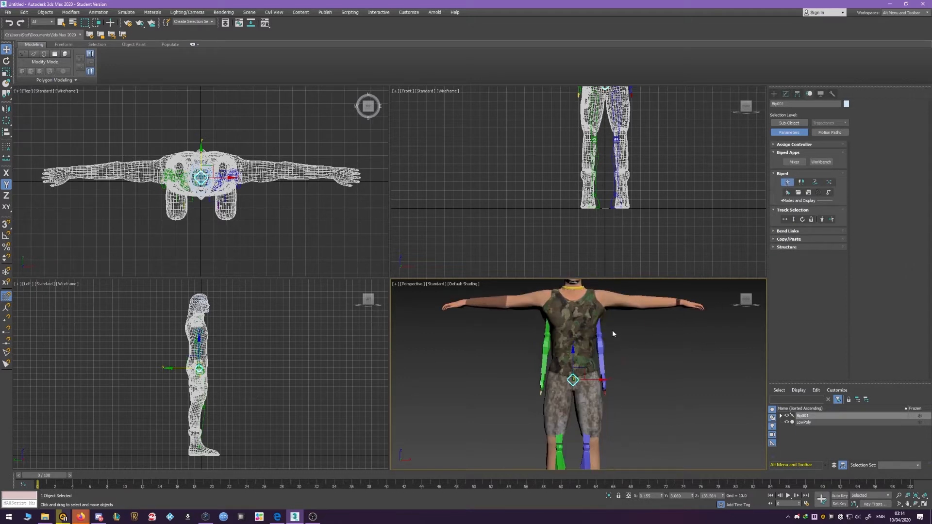
right_click(613, 333)
left_click(601, 333)
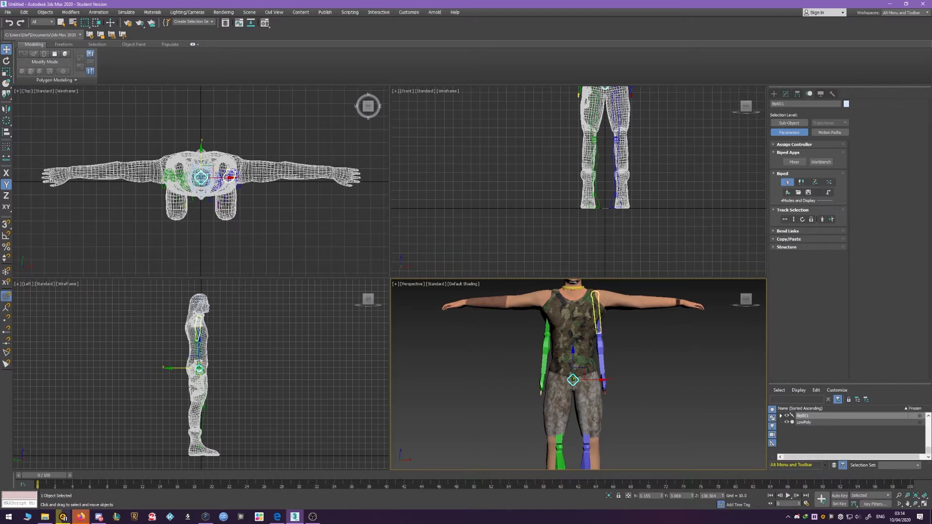
middle_click_drag(610, 336, 604, 382)
key("e")
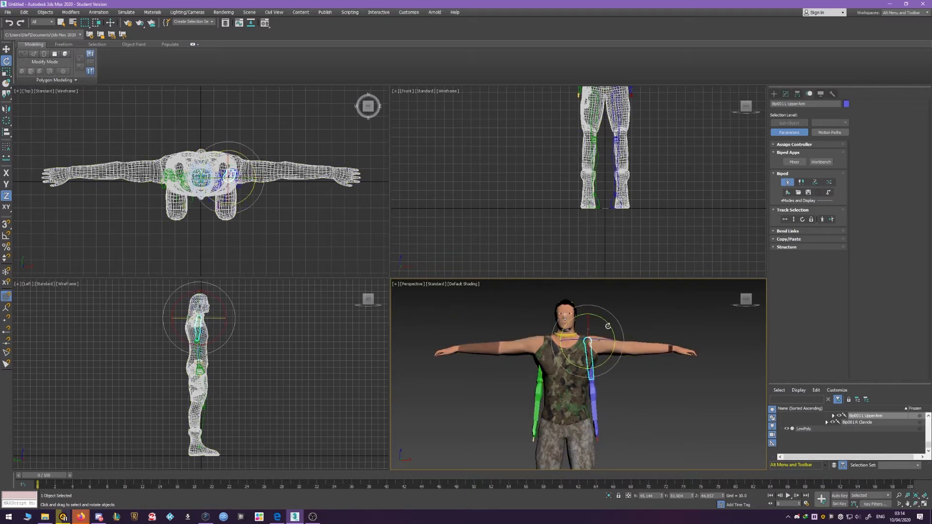
left_click_drag(607, 324, 591, 268)
- Rotate the biped's right upper arm outward until it lies along the character's outstretched right arm
left_click(539, 373)
left_click_drag(524, 322, 591, 303)
scroll(520, 335, "up", 3)
left_click_drag(536, 327, 534, 329)
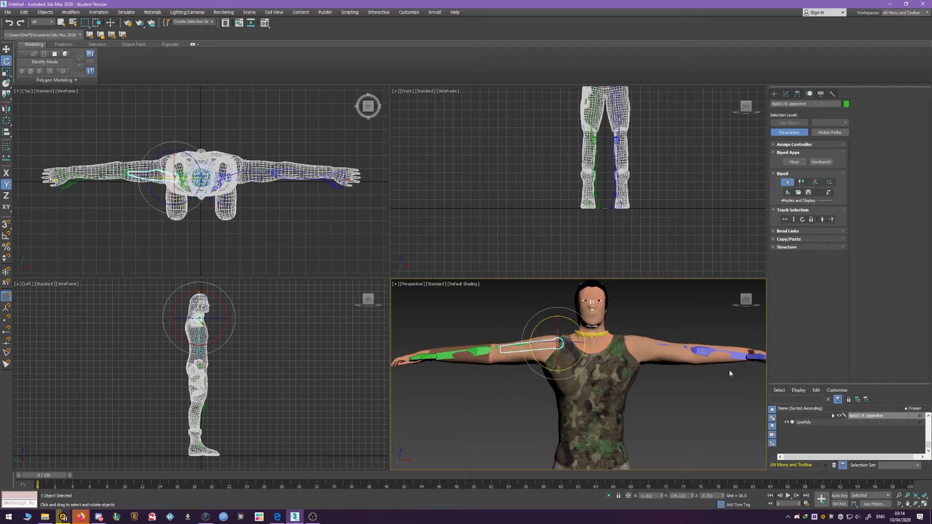
- Scale both upper arm bones together along their length so they reach the character's elbows
middle_click_drag(711, 370, 573, 372)
left_click(527, 346)
key("r")
left_click_drag(506, 347, 505, 343)
middle_click_drag(536, 345, 684, 357)
left_click(532, 357, "ctrl")
scroll(531, 358, "up", 5)
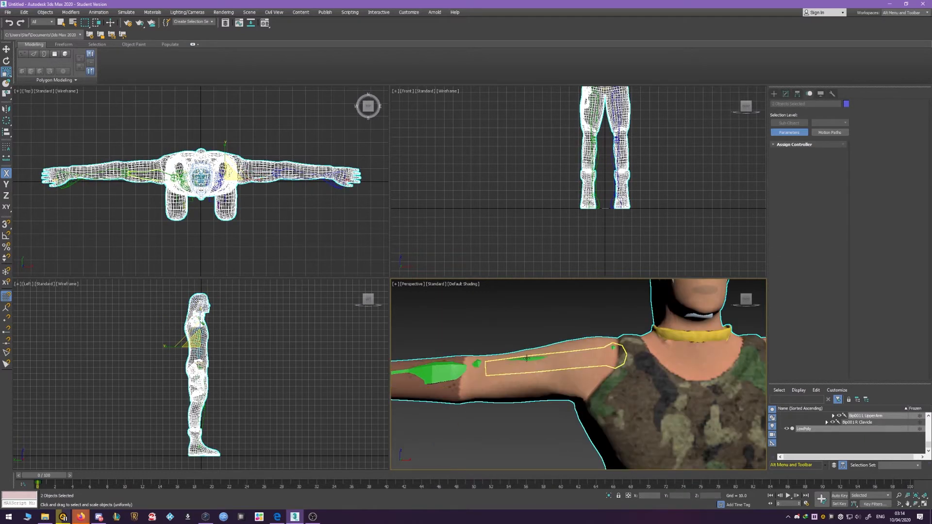
left_click(573, 358)
middle_click_drag(718, 358, 439, 357)
scroll(558, 355, "up", 2)
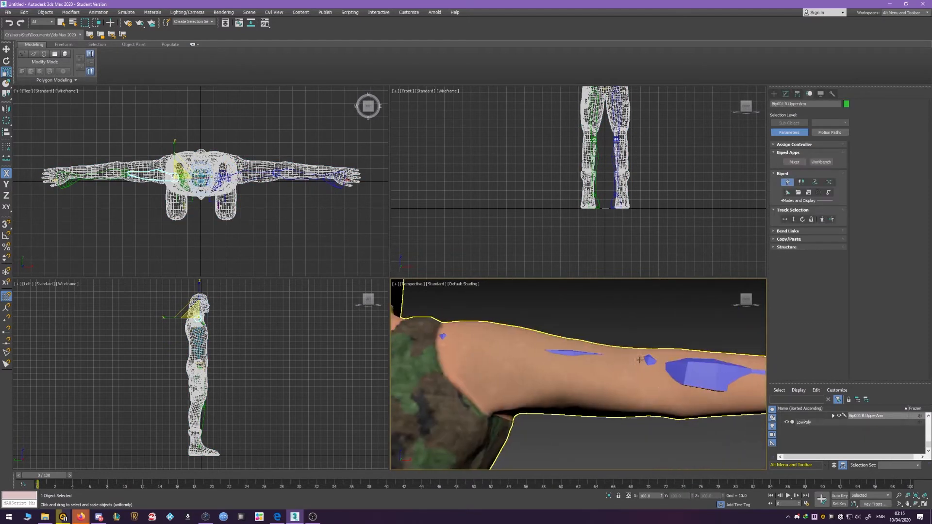
left_click(572, 352, "ctrl")
scroll(572, 359, "down", 6)
middle_click_drag(501, 359, 571, 361)
left_click_drag(570, 362, 608, 360)
- Select both forearm bones and move them together so they sit inside the character's forearms
middle_click_drag(689, 360, 626, 373)
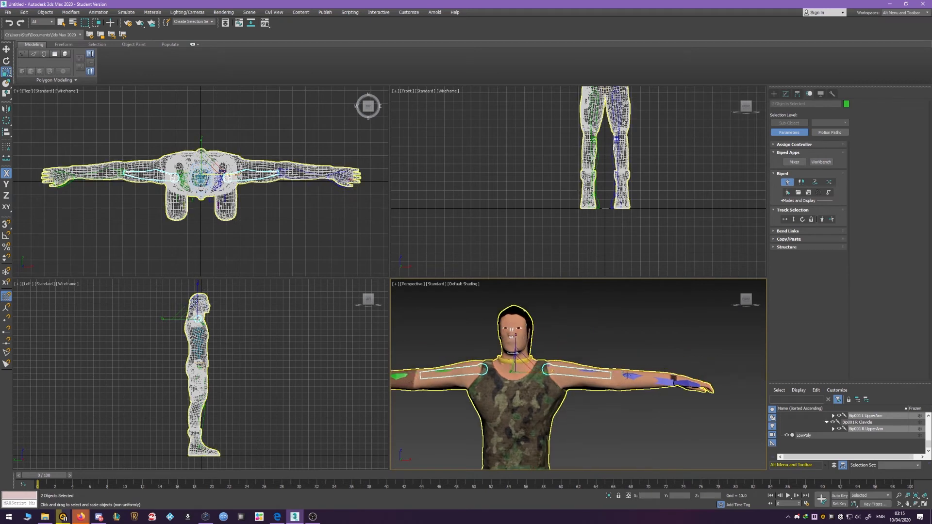
left_click(628, 375)
middle_click_drag(418, 371, 563, 373)
key("w")
left_click(536, 377, "ctrl")
middle_click_drag(657, 338, 558, 344)
scroll(558, 344, "down", 3)
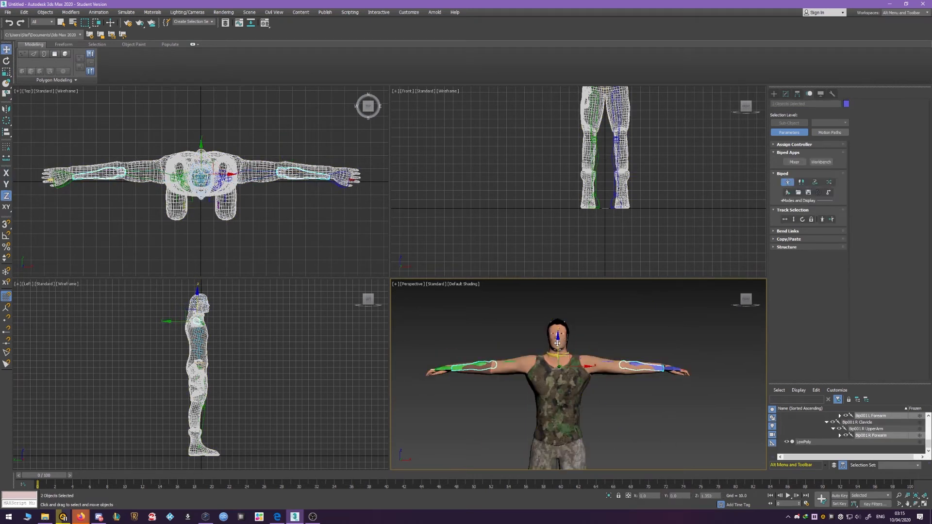
middle_click_drag(676, 374, 661, 369)
scroll(661, 370, "up", 4)
key("r")
scroll(689, 364, "down", 3)
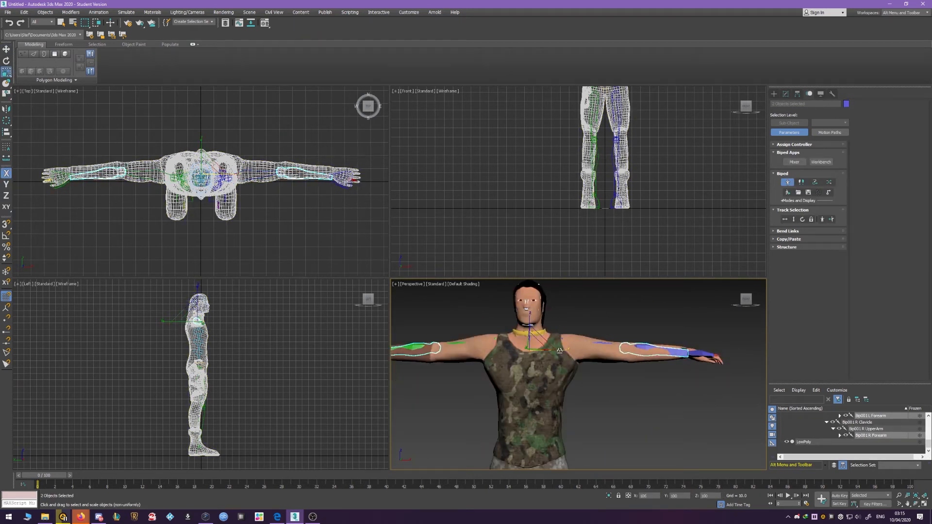
middle_click_drag(560, 350, 549, 334, "alt")
key("w")
left_click_drag(549, 332, 551, 331)
- Move the biped's feet sideways in the front view to line up with the character's boots
middle_click_drag(635, 171, 626, 228)
scroll(624, 230, "down", 2)
scroll(600, 252, "up", 4)
left_click(627, 240)
left_click_drag(648, 231, 616, 231)
left_click(602, 241)
- Select the biped's left hand and set the number of fingers to 5 in the biped structure settings
middle_click_drag(690, 346, 582, 359, "alt")
scroll(561, 377, "down", 4)
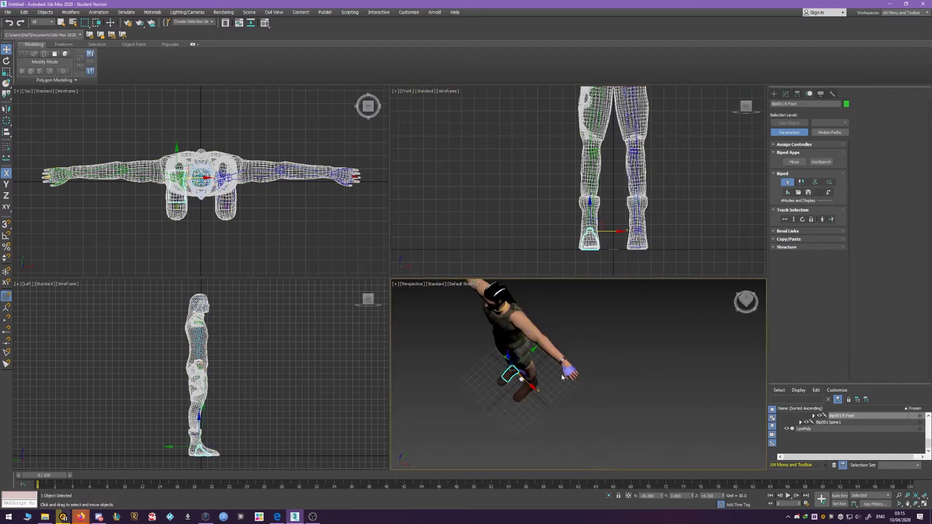
scroll(563, 377, "up", 5)
left_click(451, 355)
left_click(788, 239)
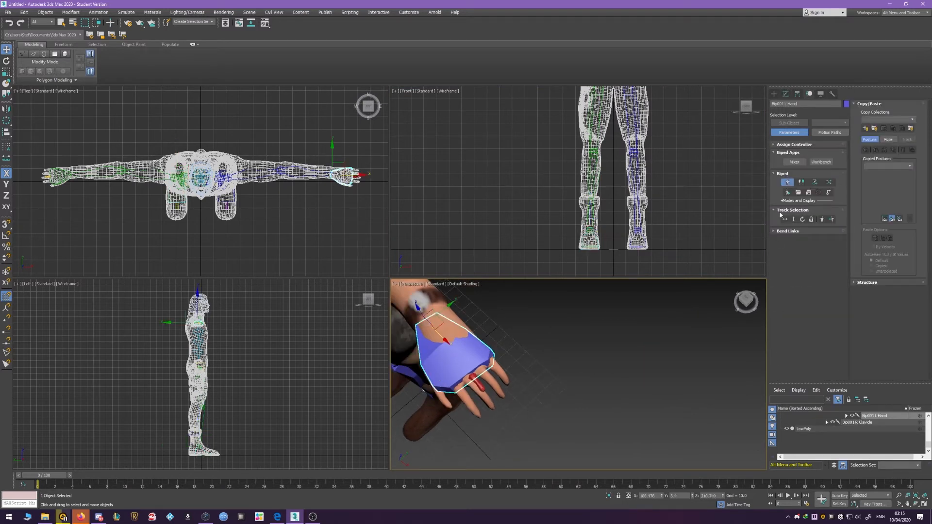
left_click(865, 282)
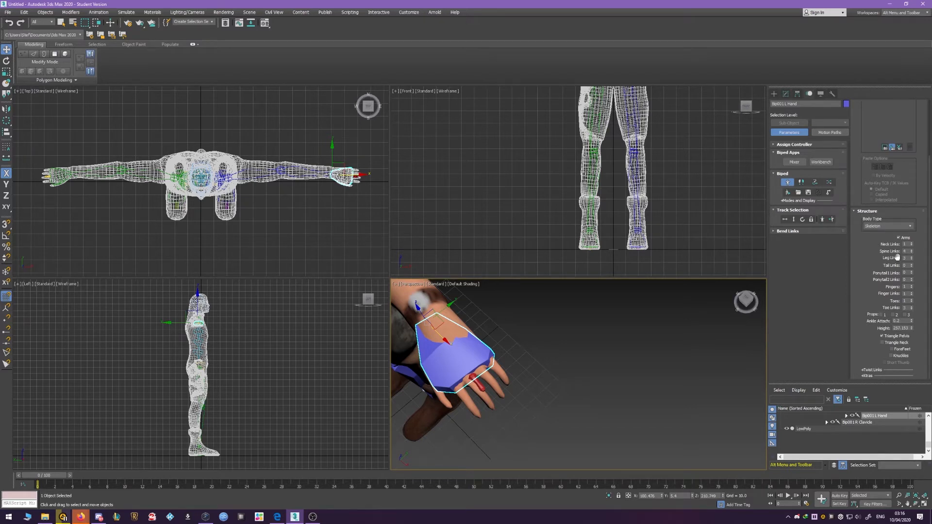
left_click(911, 285)
left_click(911, 286)
left_click(911, 286)
left_click(911, 286)
- Set the biped's finger links to 2 and its spine links to 3
middle_click_drag(565, 339, 606, 324)
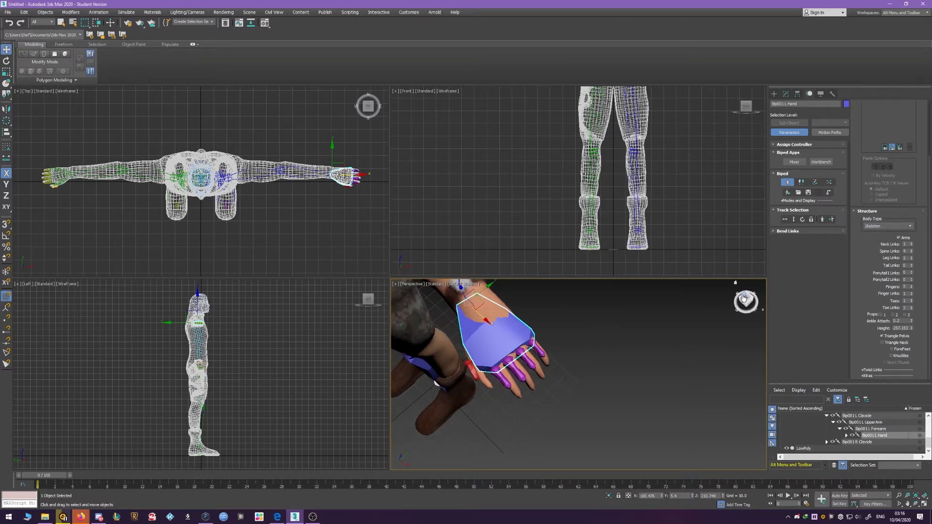
left_click(911, 293)
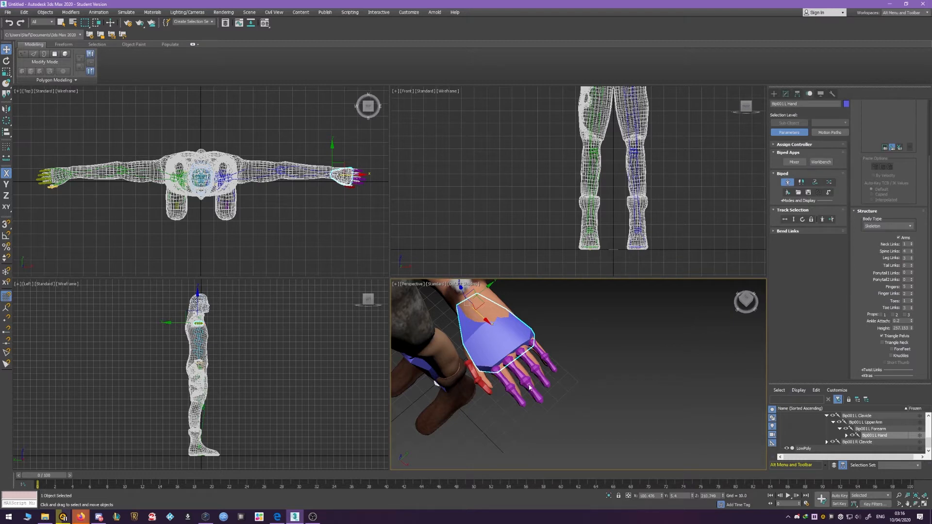
scroll(516, 384, "down", 3)
middle_click_drag(517, 385, 553, 340, "alt")
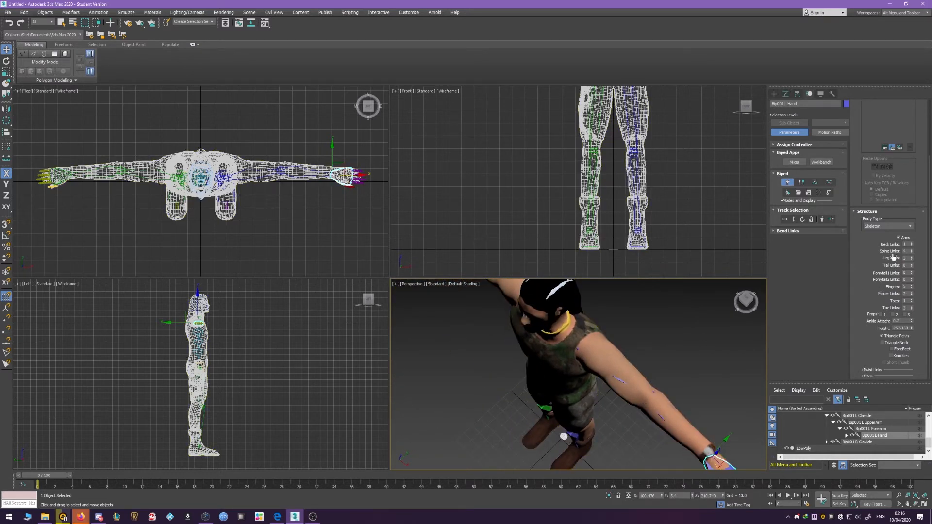
left_click(911, 253)
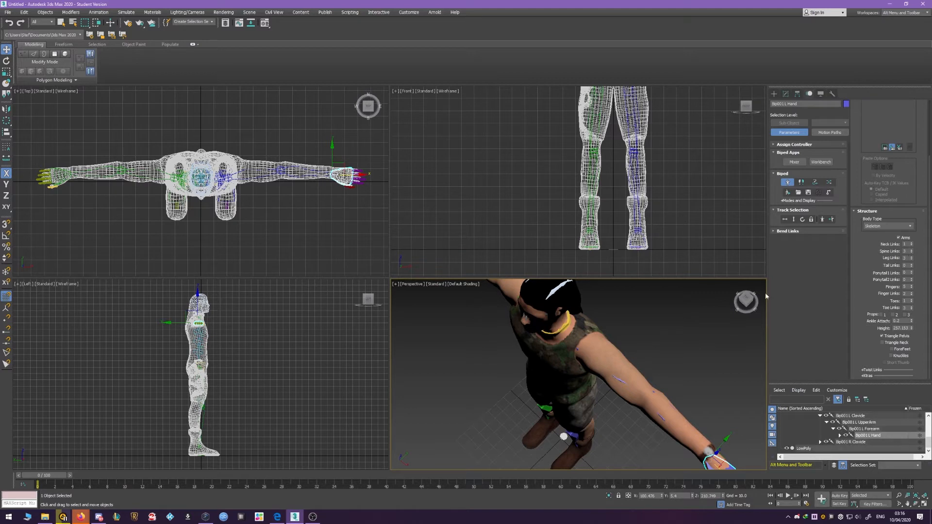
middle_click_drag(616, 345, 688, 382, "alt")
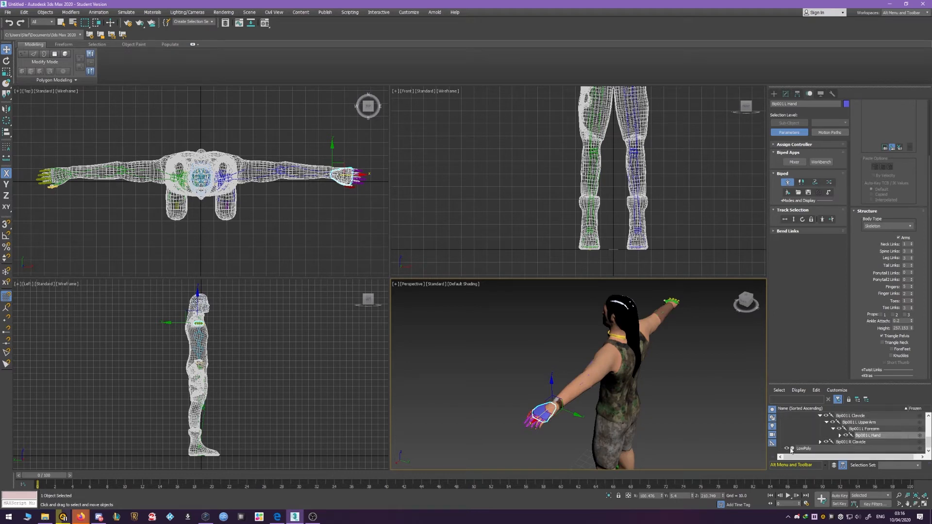
- Hide the LowPoly mesh to examine the biped skeleton and its left hand from several angles, and show the mesh again
left_click(788, 449)
middle_click_drag(625, 405, 639, 409, "alt")
scroll(639, 409, "down", 2)
middle_click_drag(519, 409, 613, 287)
mouse_move(613, 286)
middle_mouse_down("alt")
mouse_move(627, 289)
mouse_move(618, 297)
middle_mouse_up("alt")
middle_click_drag(607, 385, 586, 347)
scroll(603, 414, "down", 3)
middle_click_drag(578, 316, 586, 409)
left_click(787, 448)
middle_click_drag(655, 373, 655, 407)
scroll(650, 336, "up", 5)
scroll(679, 353, "down", 5)
scroll(679, 353, "up", 5)
scroll(631, 357, "up", 1)
- Select the base bones of the four left fingers and rotate them together to line up with the mesh fingers
left_click(612, 359)
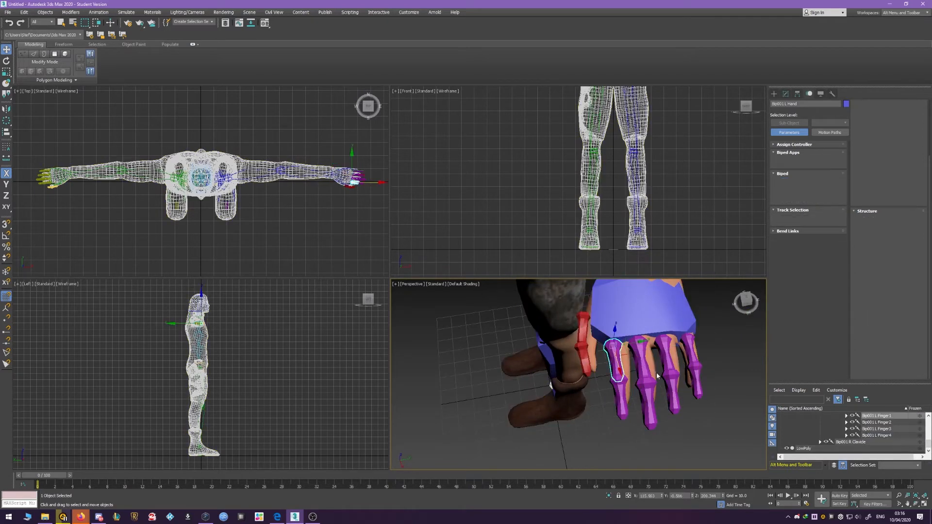
left_click(639, 360, "ctrl")
left_click(664, 356, "ctrl")
left_click(685, 351, "ctrl")
middle_click_drag(674, 361, 646, 320, "alt")
key("e")
left_click_drag(672, 345, 673, 340)
mouse_move(674, 340)
middle_mouse_down("alt")
mouse_move(674, 313)
mouse_move(660, 349)
middle_mouse_up("alt")
- Select the biped's left hand bone and shift it slightly sideways to centre it in the character's palm
key("w")
left_click(675, 313)
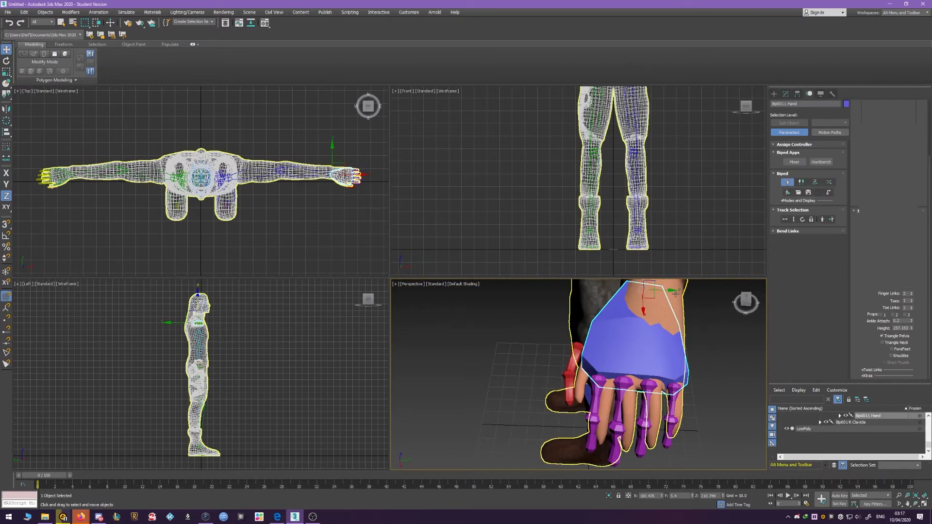
left_click(647, 313)
left_click(614, 361)
left_click_drag(672, 318, 664, 317)
middle_click_drag(665, 317, 649, 302, "alt")
- Move the left hand's outermost finger bone slightly sideways to sit inside the mesh finger
left_click(668, 383)
left_click_drag(691, 379, 686, 378)
middle_click_drag(652, 378, 682, 381, "alt")
- Move the left thumb bone in two directions to place it inside the character's thumb
left_click(577, 417)
middle_click_drag(577, 416, 561, 425, "alt")
left_click_drag(586, 398, 589, 396)
middle_click_drag(590, 397, 610, 398, "alt")
left_click_drag(583, 419, 565, 414)
middle_click_drag(565, 414, 580, 354, "alt")
- Rotate the left thumb bone to follow the mesh thumb's angle and nudge it into place
left_click(572, 406)
scroll(580, 353, "down", 3)
key("e")
left_click_drag(513, 316, 508, 328)
middle_click_drag(508, 327, 526, 334, "alt")
key("w")
left_click_drag(543, 297, 538, 298)
middle_click_drag(538, 298, 583, 291, "alt")
- Select two of the left finger bones together and nudge them to fit inside the mesh fingers
left_click(601, 356)
middle_click_drag(601, 356, 624, 388, "alt")
left_click(635, 367, "ctrl")
left_click_drag(619, 350, 621, 355)
middle_click_drag(621, 364, 621, 345, "alt")
left_click_drag(621, 345, 622, 348)
scroll(640, 353, "down", 5)
middle_click_drag(622, 348, 610, 369, "alt")
scroll(646, 353, "down", 5)
- Select the LowPoly mesh and apply a Skin modifier to it
left_click(774, 94)
scroll(824, 427, "up", 8)
left_click(780, 416)
left_click(807, 423)
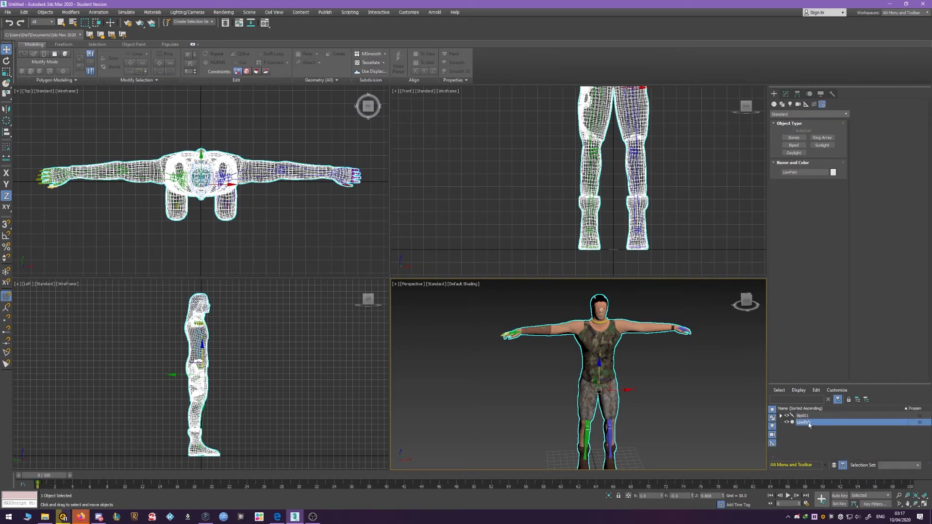
left_click(786, 95)
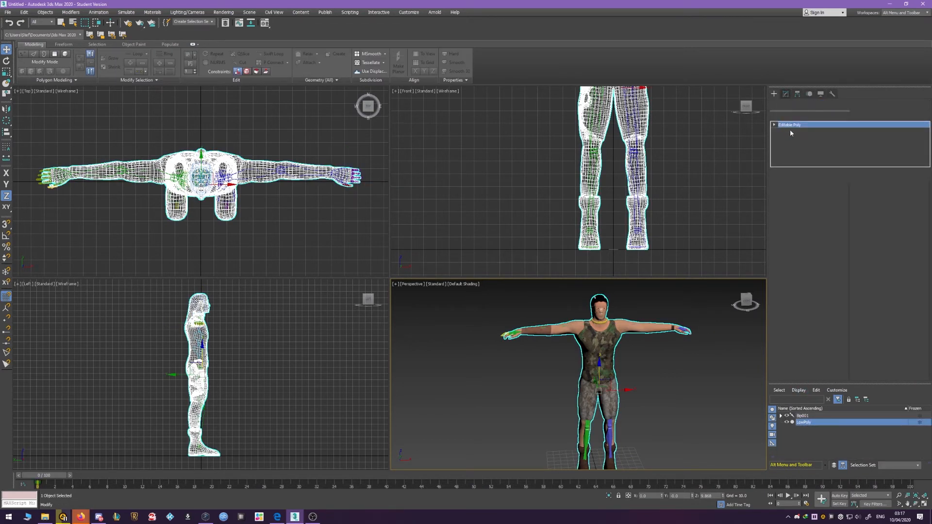
left_click(791, 116)
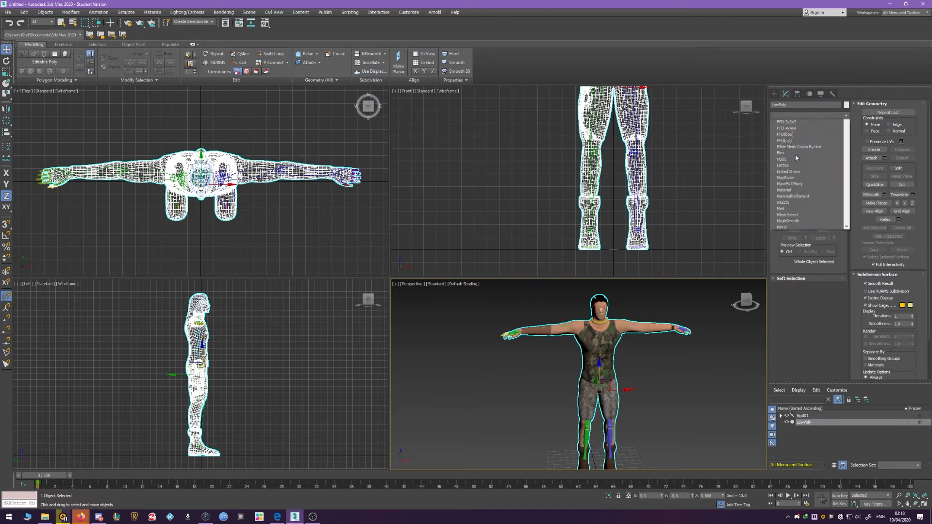
type("skin")
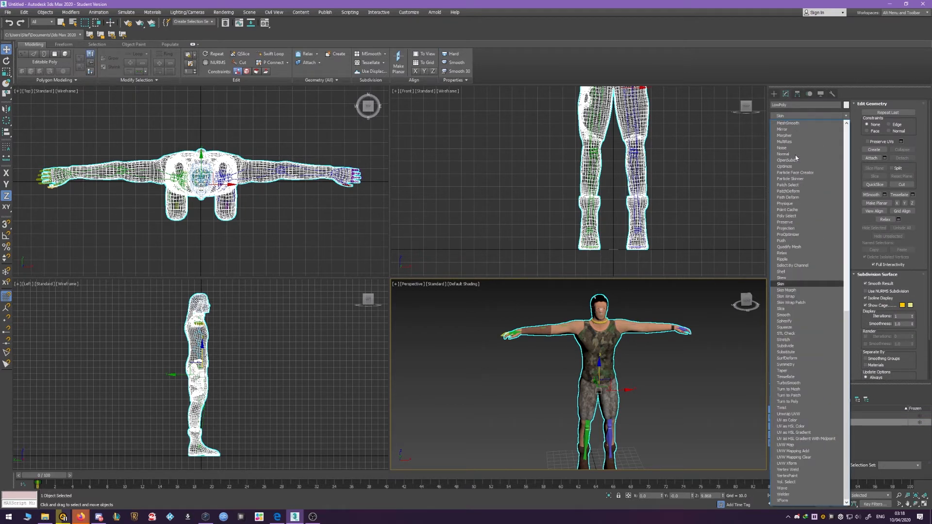
left_click(789, 284)
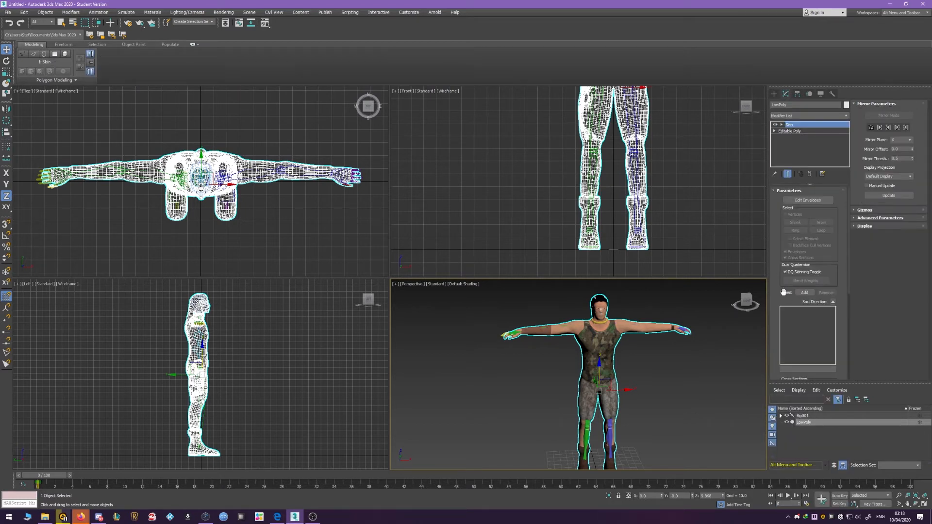
- Add the complete Bip001 hierarchy to the Skin modifier's bones
left_click(804, 292)
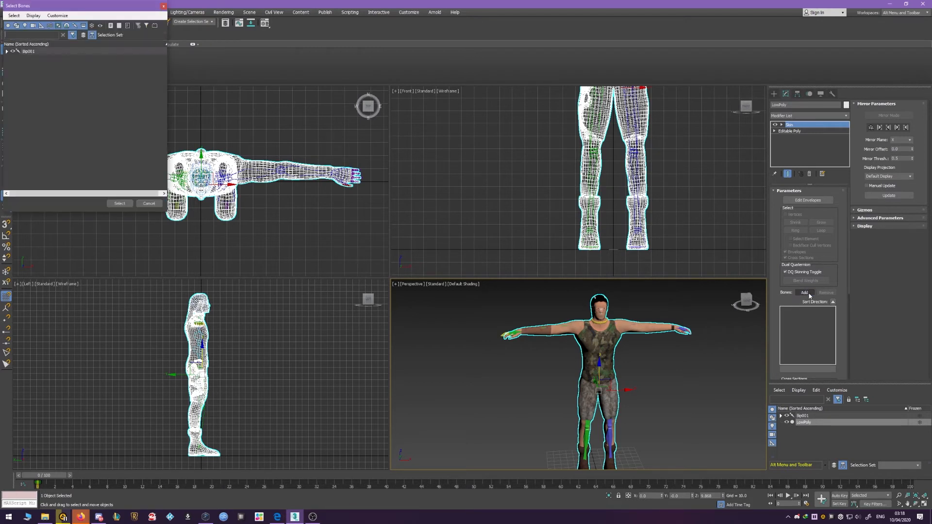
left_click(34, 53)
left_click(7, 50)
key("ctrl+a")
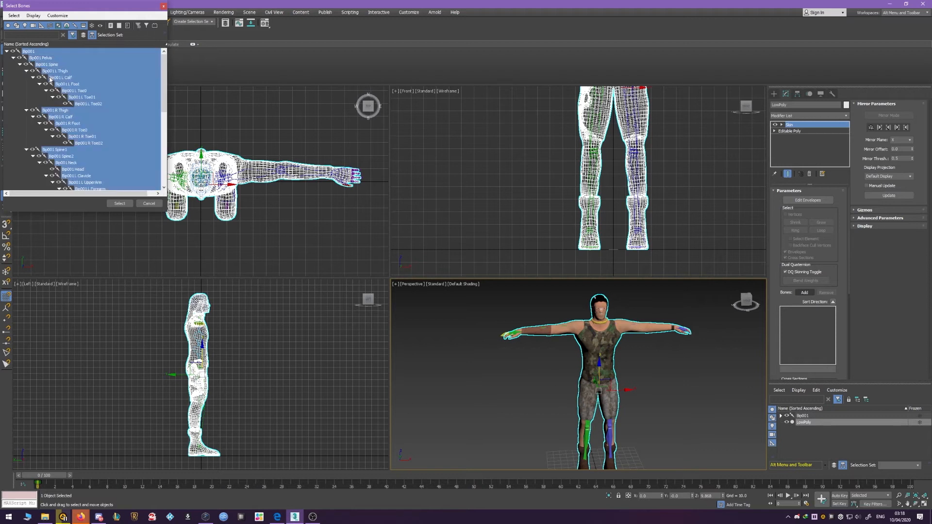
scroll(55, 78, "down", 9)
scroll(54, 78, "up", 6)
scroll(55, 78, "up", 3)
left_click(119, 203)
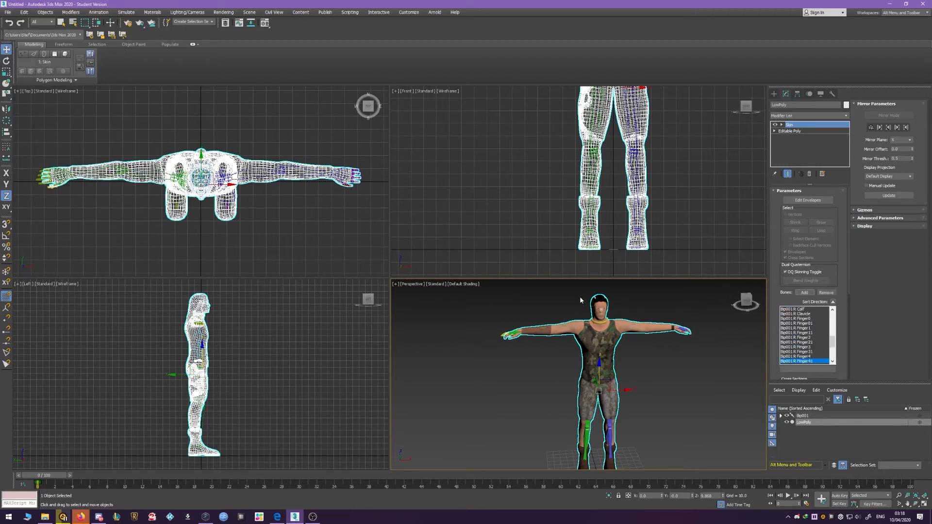
- Select the biped's left hand bone and move it to test how the skinned arm follows
scroll(810, 341, "up", 10)
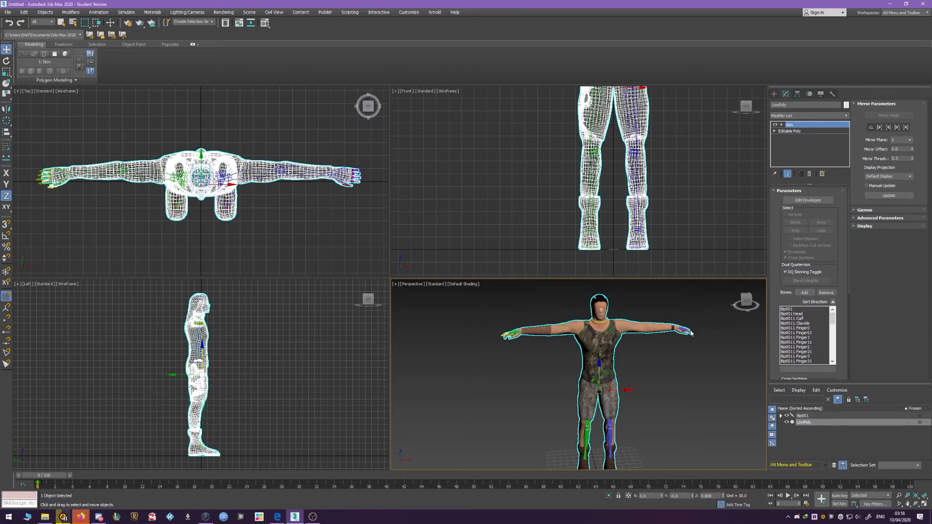
scroll(680, 335, "up", 5)
left_click(703, 335)
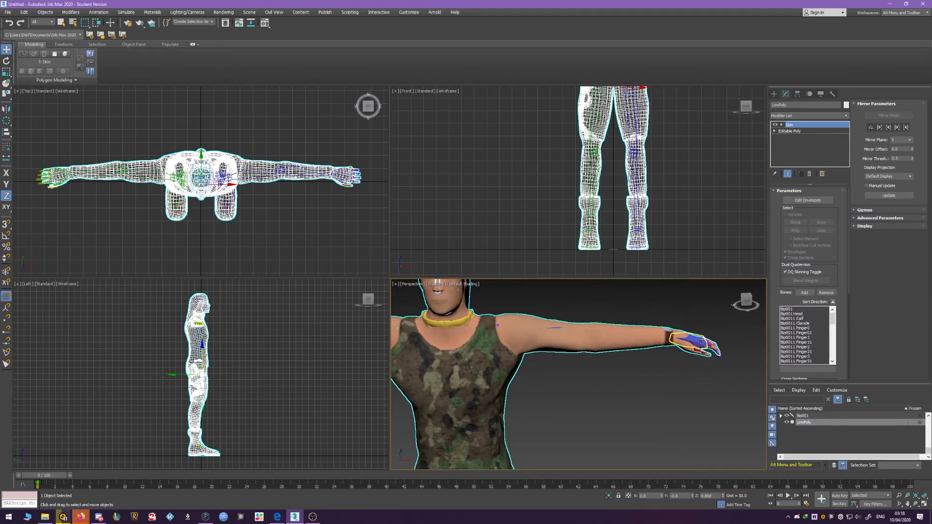
scroll(703, 325, "down", 5)
left_click_drag(697, 312, 578, 369)
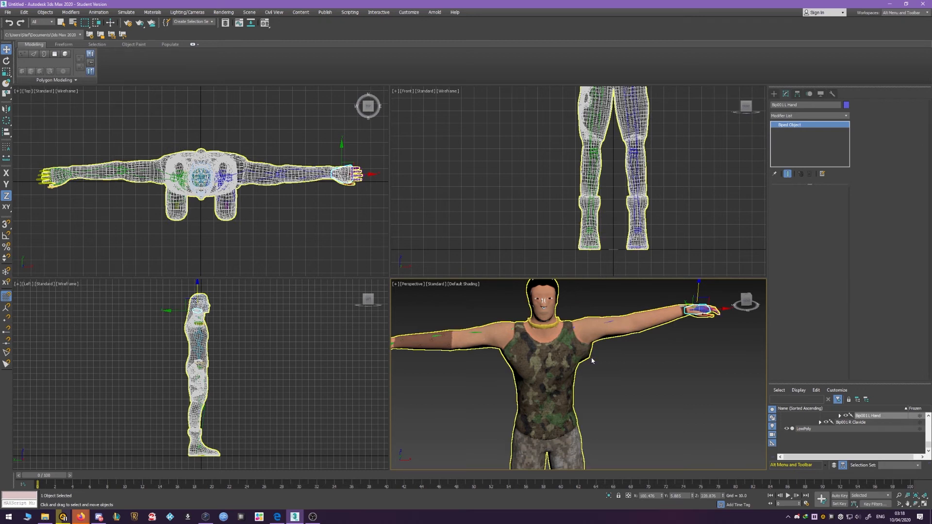
- Edit the mesh's skin envelopes, moving the left upper arm's inner end away from the torso and adjusting the left clavicle's envelope end
left_click(593, 330)
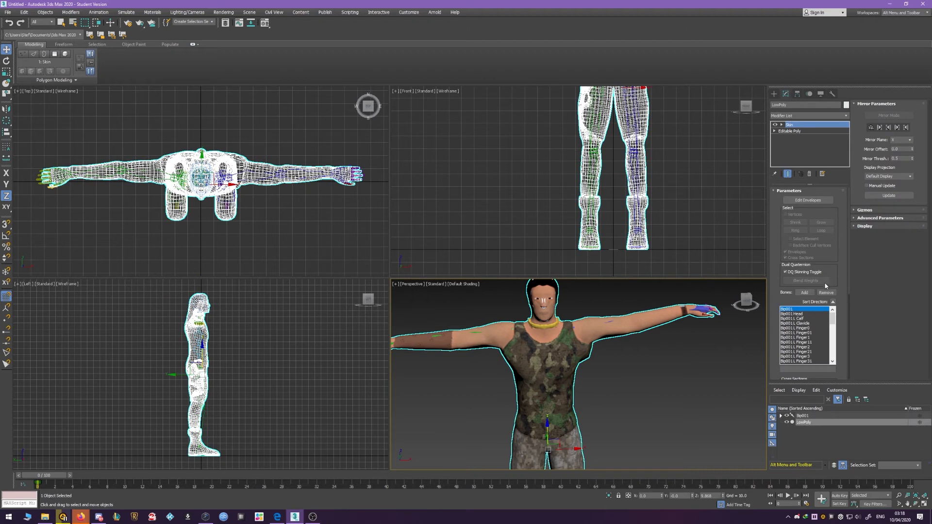
left_click(809, 200)
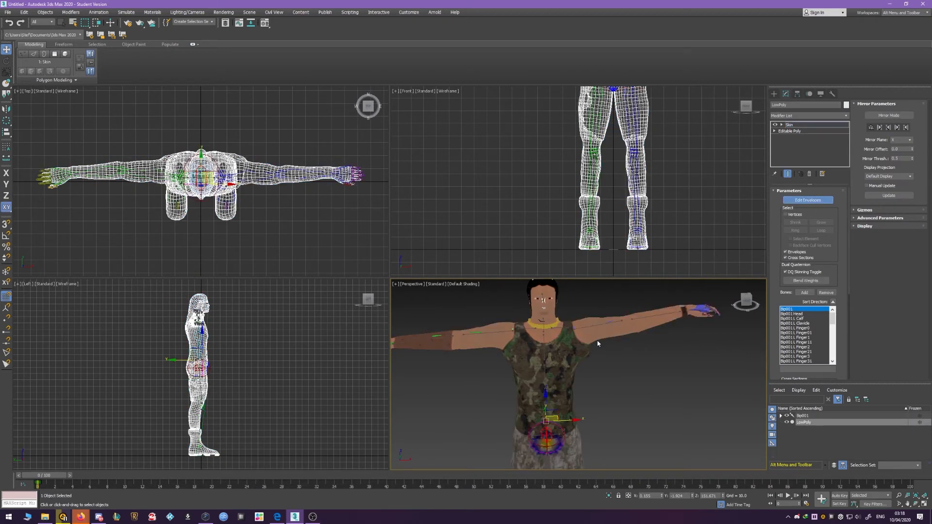
left_click(571, 331)
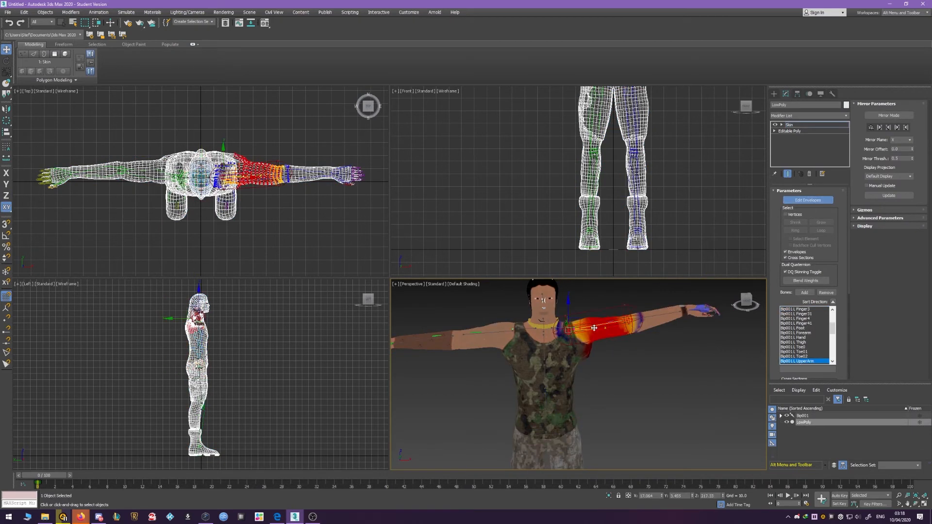
mouse_move(597, 329)
left_mouse_down()
mouse_move(623, 328)
mouse_move(586, 308)
mouse_move(614, 332)
left_mouse_up()
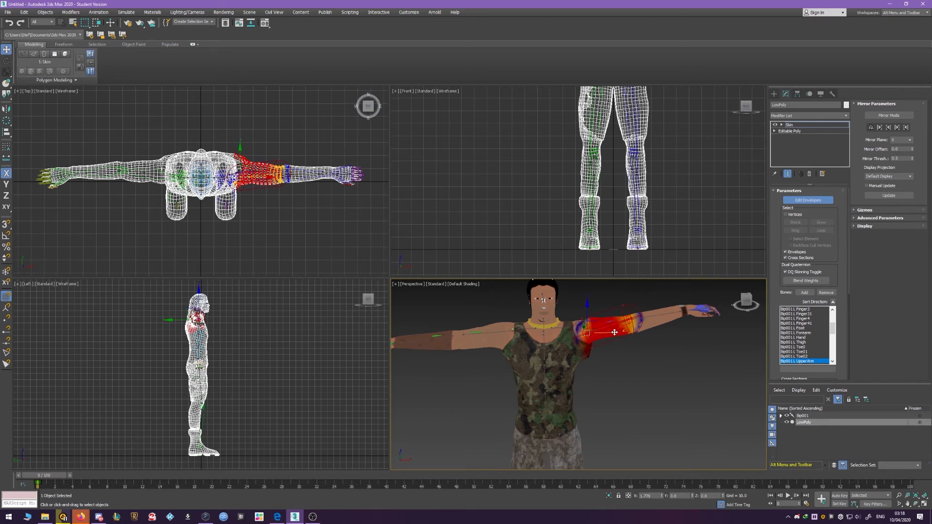
scroll(586, 357, "up", 4)
left_click_drag(566, 337, 563, 335)
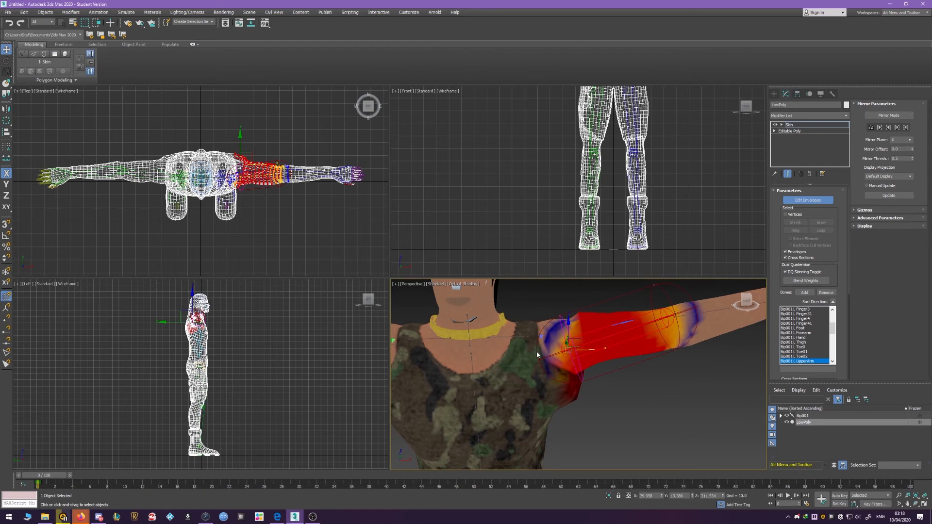
left_click(529, 335)
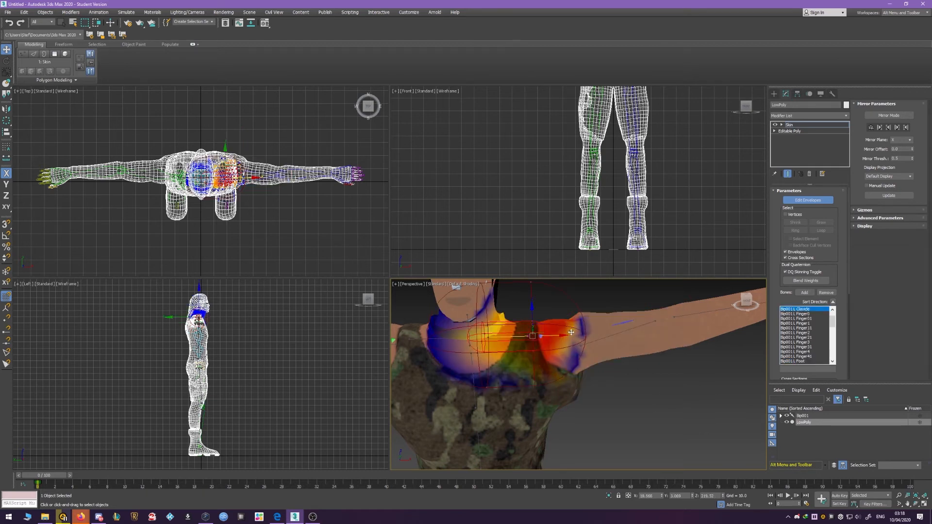
left_click_drag(564, 335, 536, 346)
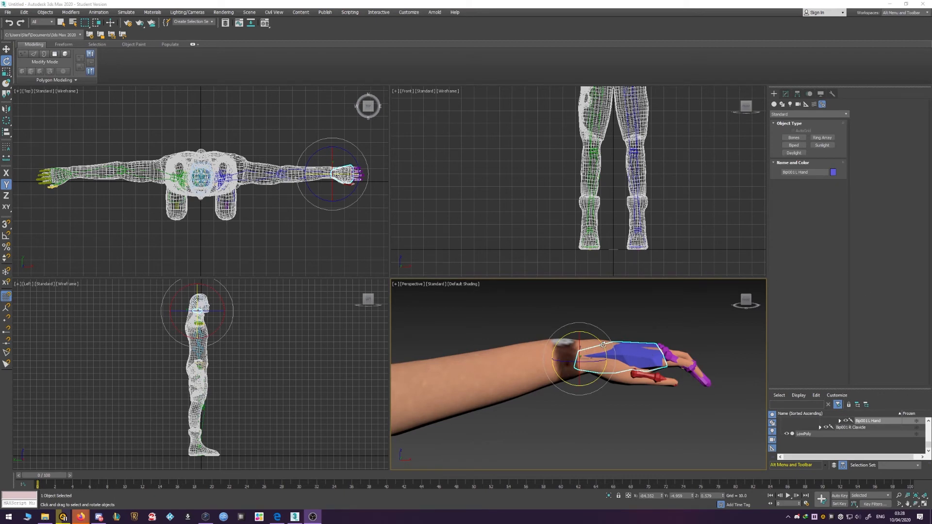
- Rotate the left hand bone as a test, and move the wrist end of its skin envelope towards the fingers
left_click_drag(603, 345, 625, 359)
left_click(782, 96)
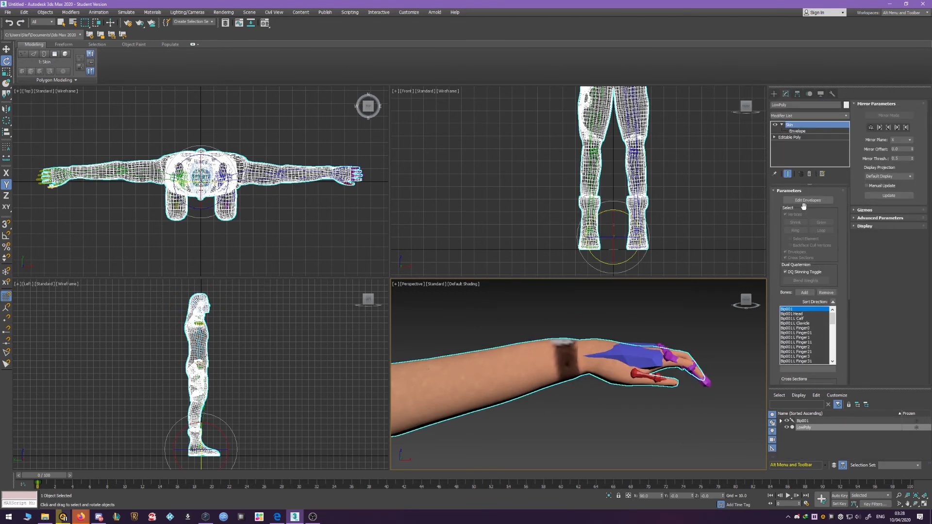
left_click(803, 200)
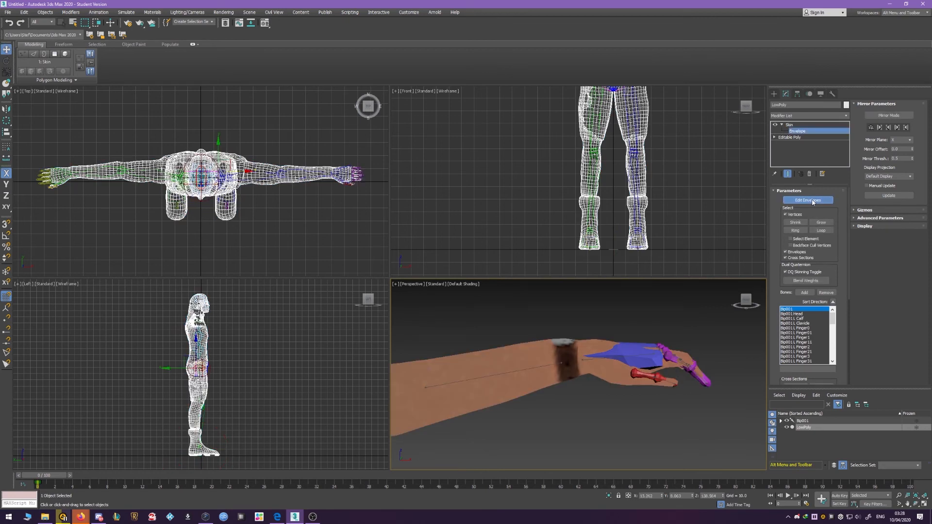
left_click(583, 359)
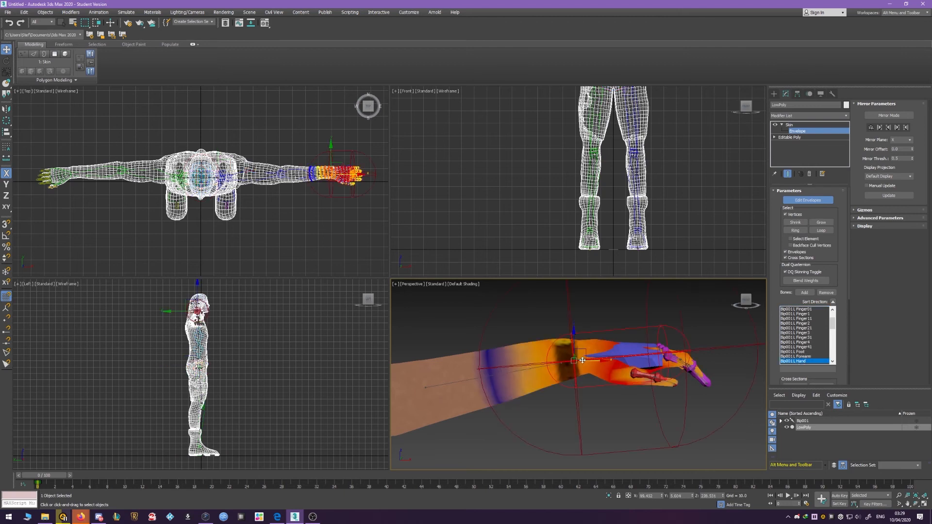
left_click_drag(600, 361, 629, 358)
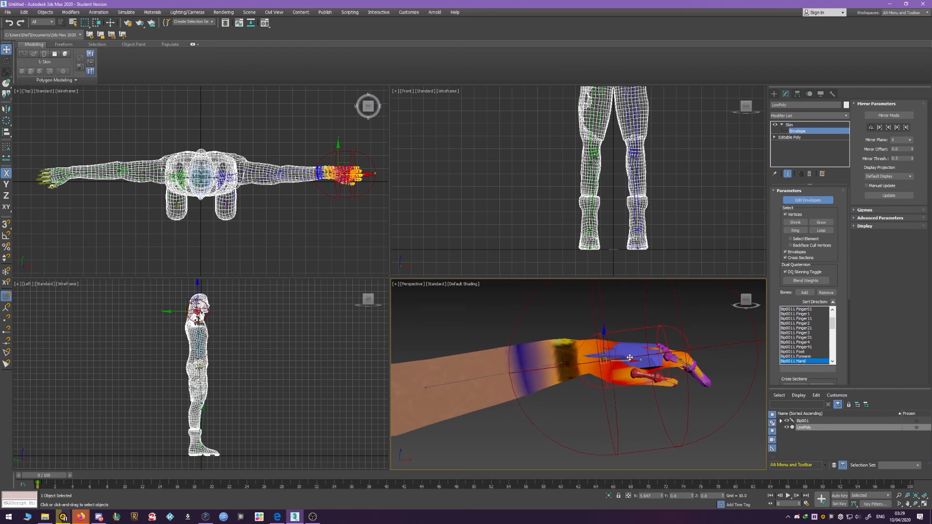
- Shrink the outer cross-section of the left hand's envelope at the wrist
middle_click_drag(599, 368, 742, 380, "alt")
left_click(717, 369)
left_click_drag(692, 365, 649, 363)
middle_click_drag(650, 364, 704, 366, "alt")
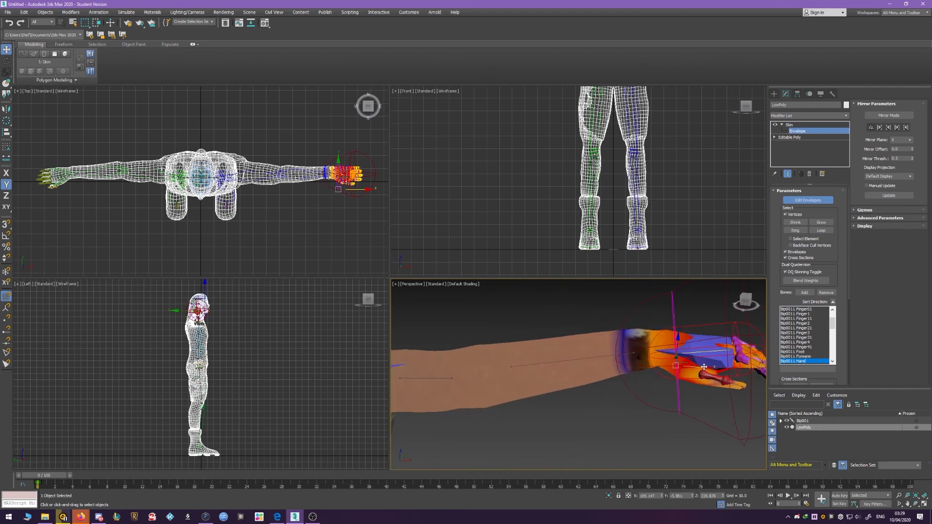
- Move the wrist end of the left hand's envelope further towards the fingers to reduce its influence on the forearm
scroll(677, 358, "up", 2)
left_click(675, 352)
left_click_drag(707, 355, 725, 355)
middle_click_drag(632, 391, 726, 350, "alt")
left_click_drag(729, 348, 737, 348)
middle_click_drag(718, 340, 655, 269, "alt")
scroll(679, 321, "down", 3)
scroll(703, 319, "up", 4)
middle_click_drag(703, 319, 612, 326)
scroll(612, 325, "down", 2)
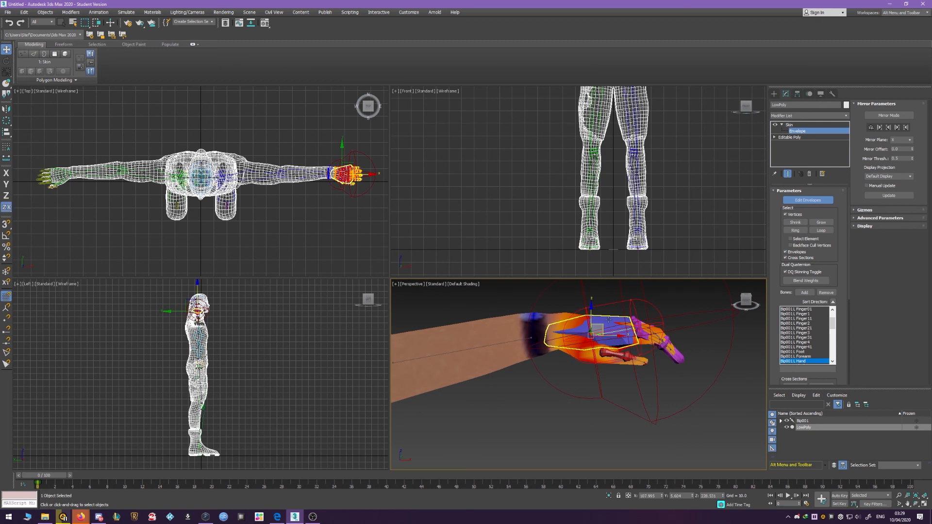
- Leave envelope editing and rotate the left hand bone in several directions to check the wrist deformation
left_click(774, 94)
left_click(603, 330)
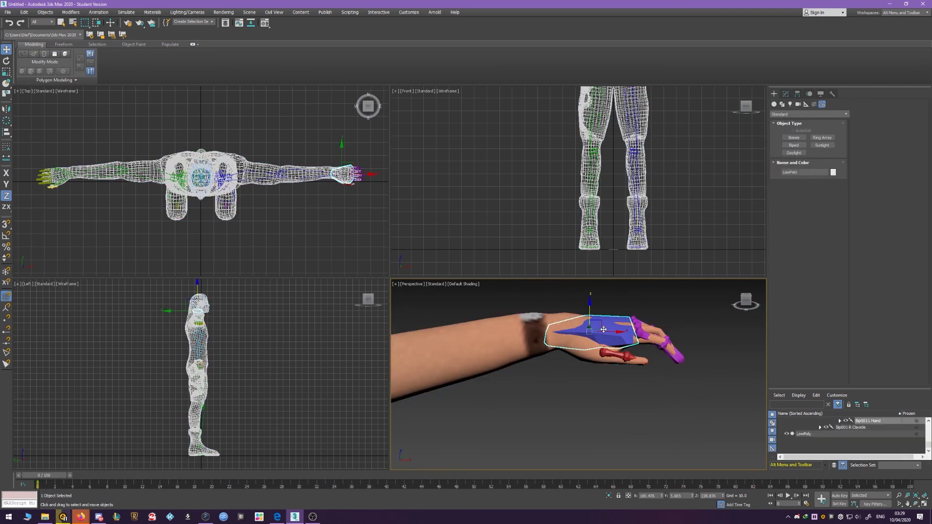
key("e")
left_click_drag(573, 318, 578, 328)
middle_click_drag(578, 328, 614, 340, "alt")
mouse_move(614, 340)
left_mouse_down()
mouse_move(596, 339)
mouse_move(612, 340)
left_mouse_up()
scroll(343, 168, "up", 6)
middle_click_drag(327, 182, 273, 175)
mouse_move(619, 341)
left_mouse_down()
mouse_move(626, 339)
mouse_move(614, 341)
left_mouse_up()
middle_click_drag(614, 341, 557, 325, "alt")
left_click_drag(565, 314, 544, 295)
middle_click_drag(547, 320, 596, 356, "alt")
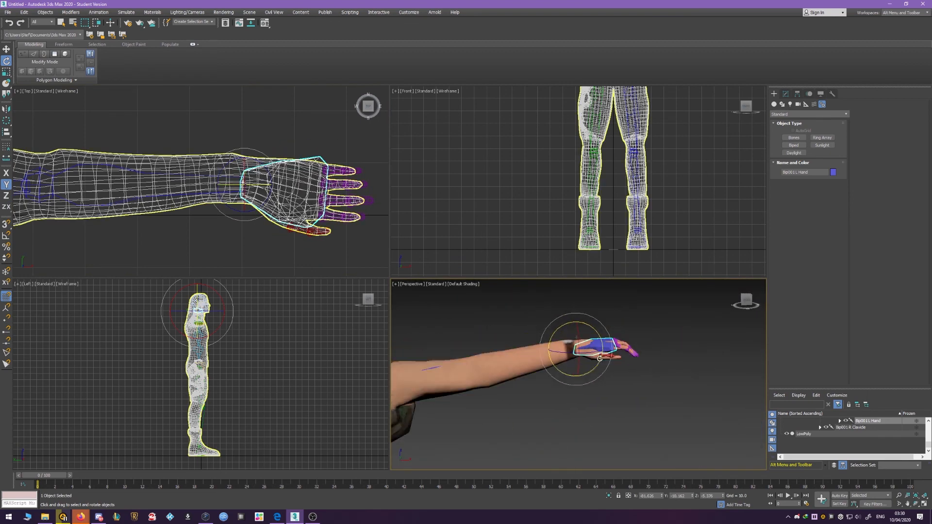